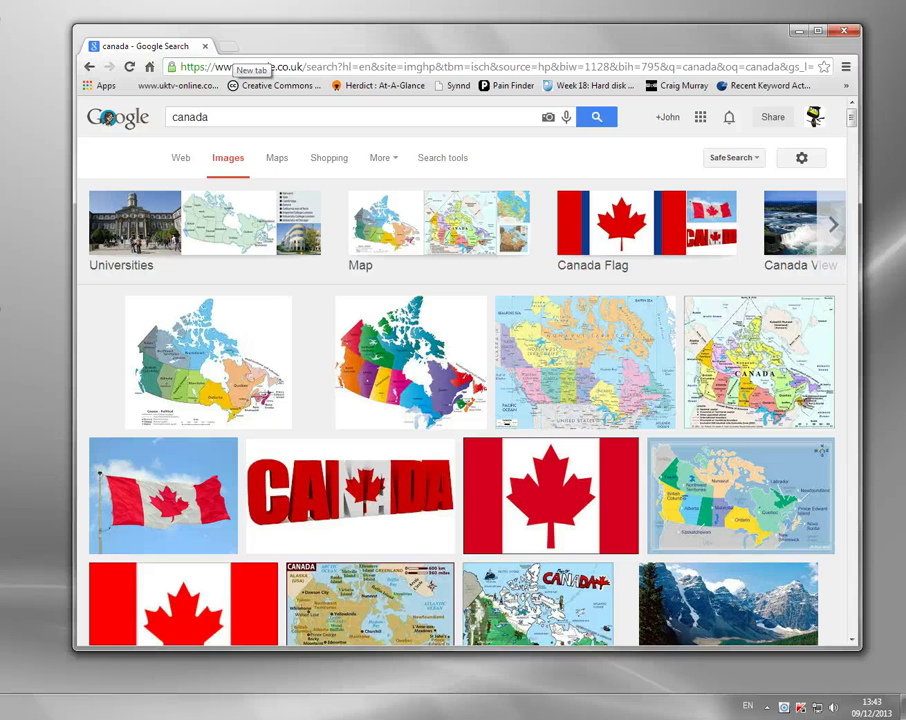
Load the CTV website (ctv.ca) in a new browser tab.
{"action": "left_click", "coordinate": [229, 46]}
{"action": "type", "text": "ctv.ca"}
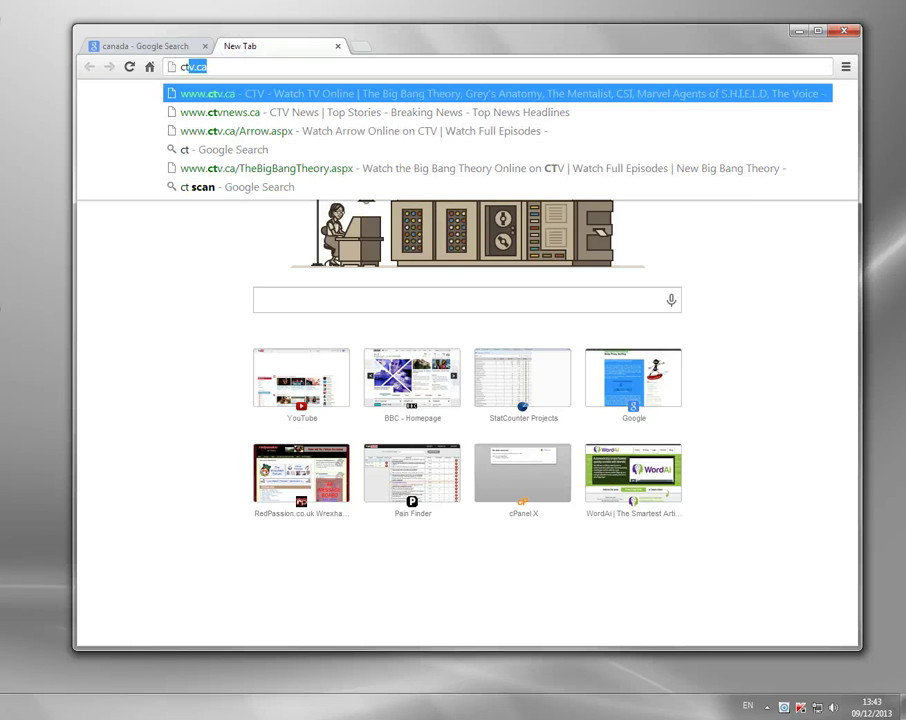
{"action": "key", "text": "Down"}
{"action": "key", "text": "Down"}
{"action": "key", "text": "Down"}
{"action": "key", "text": "Down"}
{"action": "key", "text": "Up"}
{"action": "key", "text": "Up"}
{"action": "key", "text": "Up"}
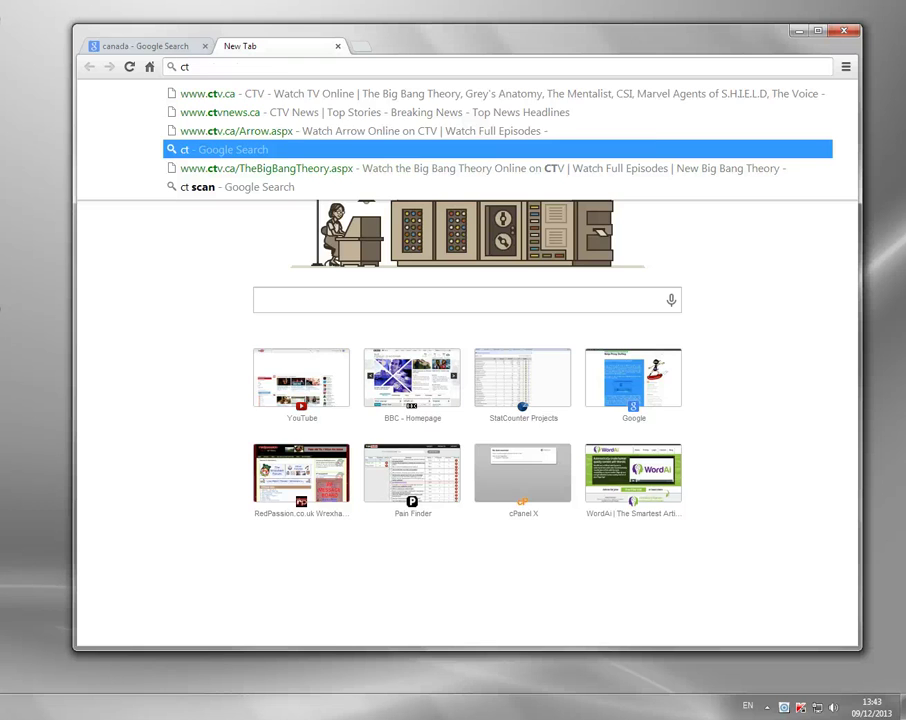
{"action": "key", "text": "Return"}
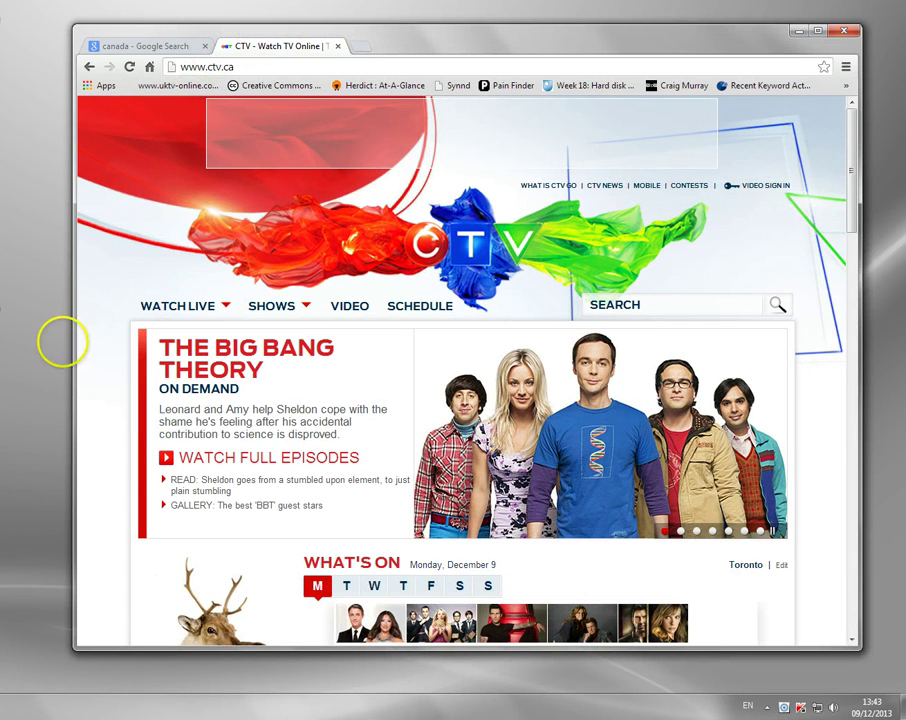
Play The Big Bang Theory video, see the outside-Canada block, and close the tab.
{"action": "left_click", "coordinate": [150, 446]}
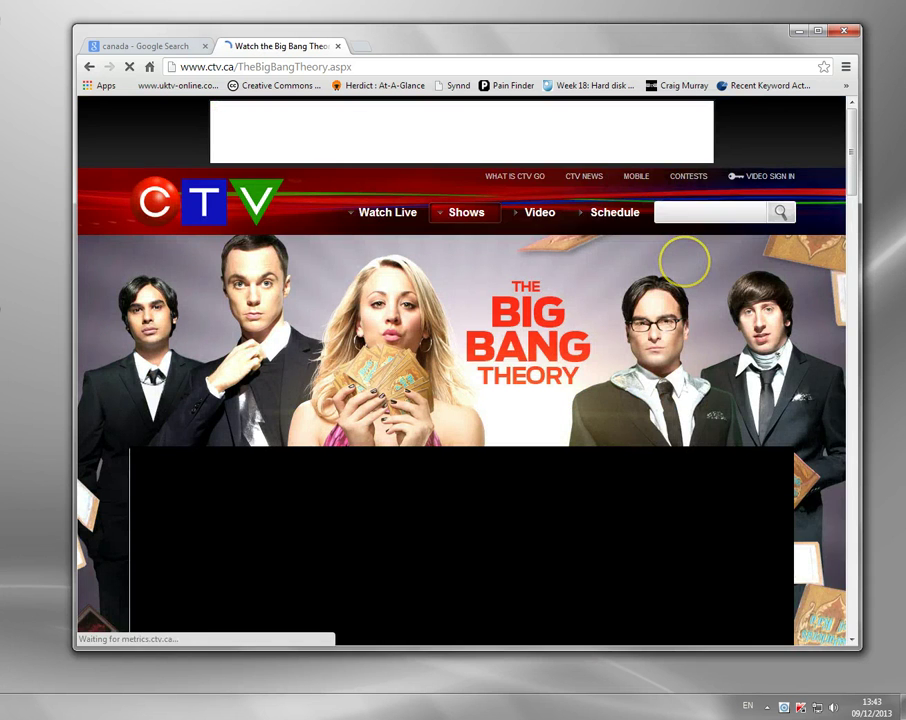
{"action": "scroll", "coordinate": [684, 260], "scroll_direction": "down", "scroll_amount": 2}
{"action": "scroll", "coordinate": [189, 232], "scroll_direction": "down", "scroll_amount": 3}
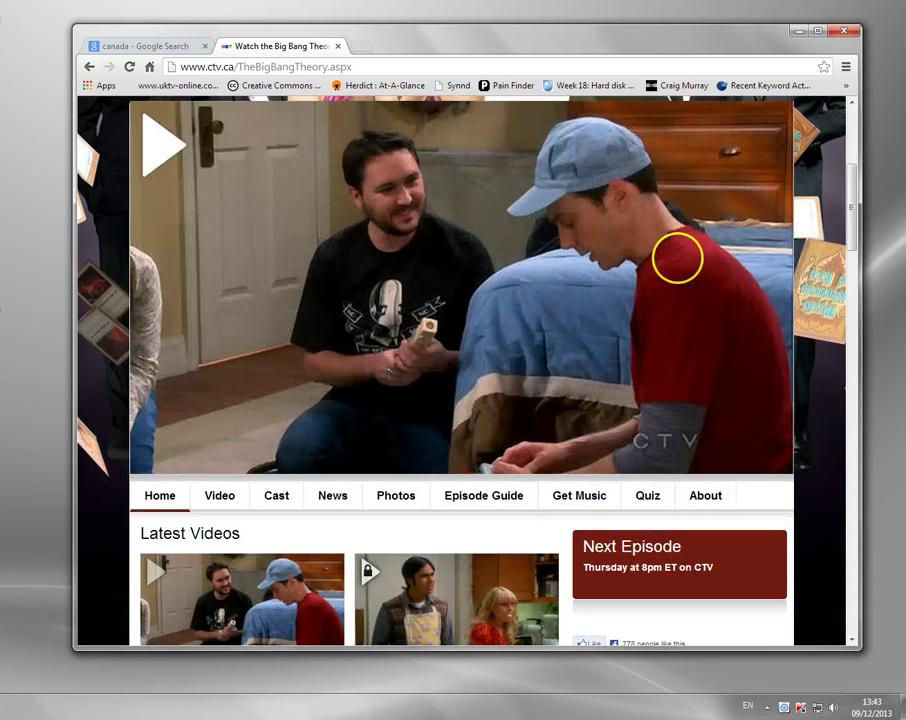
{"action": "left_click", "coordinate": [158, 142]}
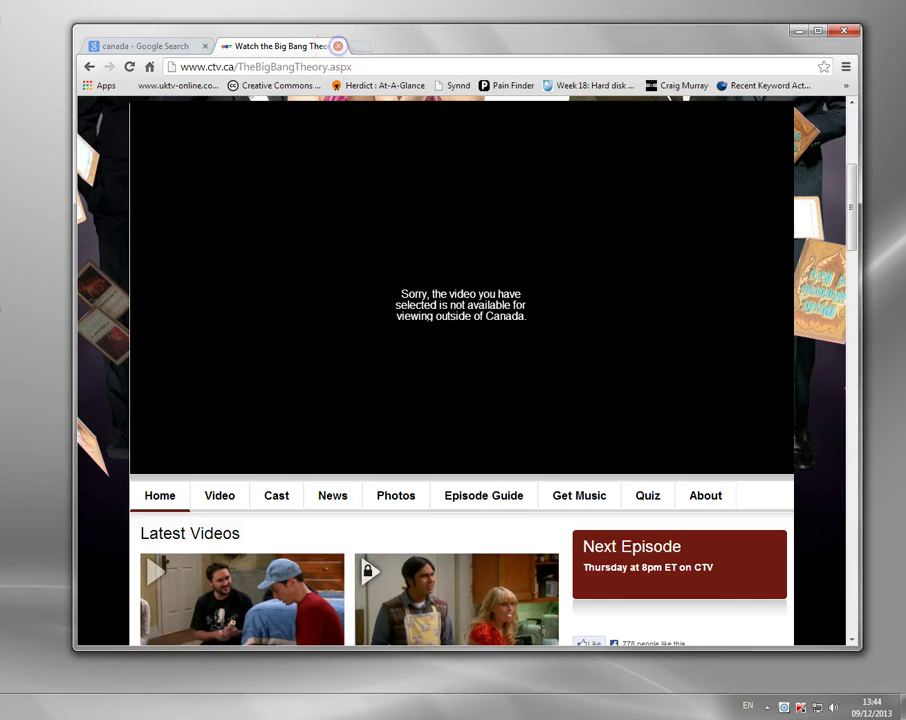
{"action": "left_click", "coordinate": [338, 46]}
Close Chrome and open OverPlay VPN from the hidden notification-area icons.
{"action": "left_click", "coordinate": [205, 46]}
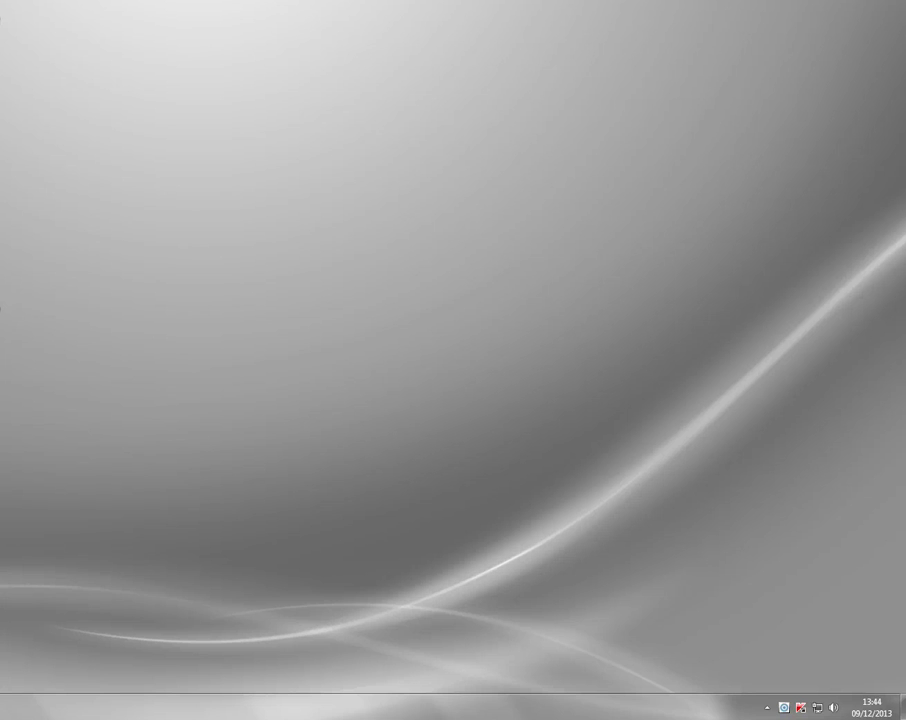
{"action": "left_click", "coordinate": [766, 707]}
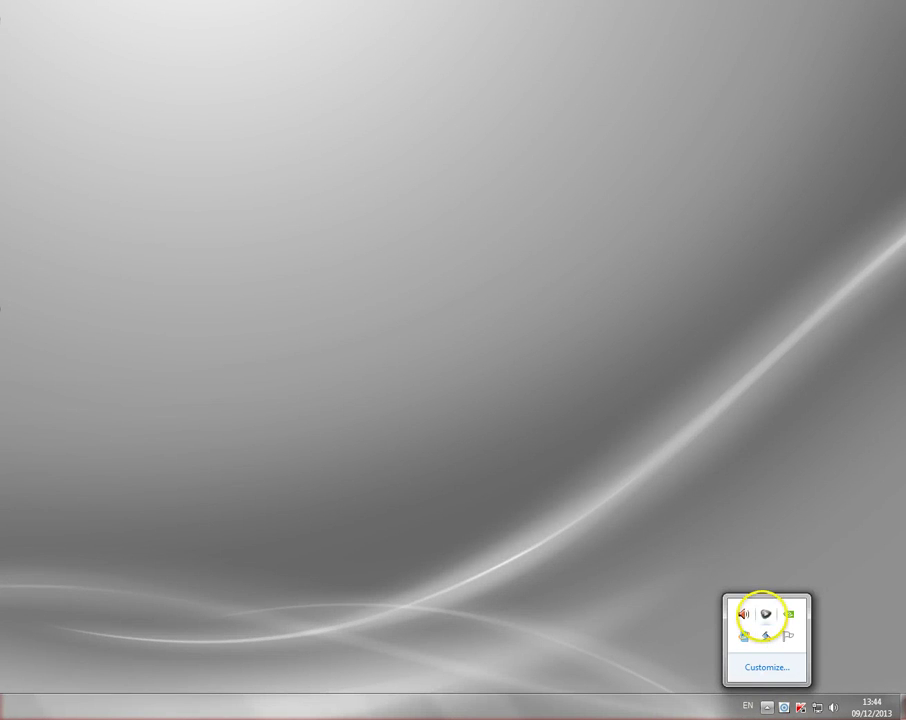
{"action": "left_click", "coordinate": [766, 613]}
Dismiss the NVIDIA Control Panel, then connect OverPlay VPN to the Canada server Toronto, ON 2.
{"action": "left_click", "coordinate": [766, 613]}
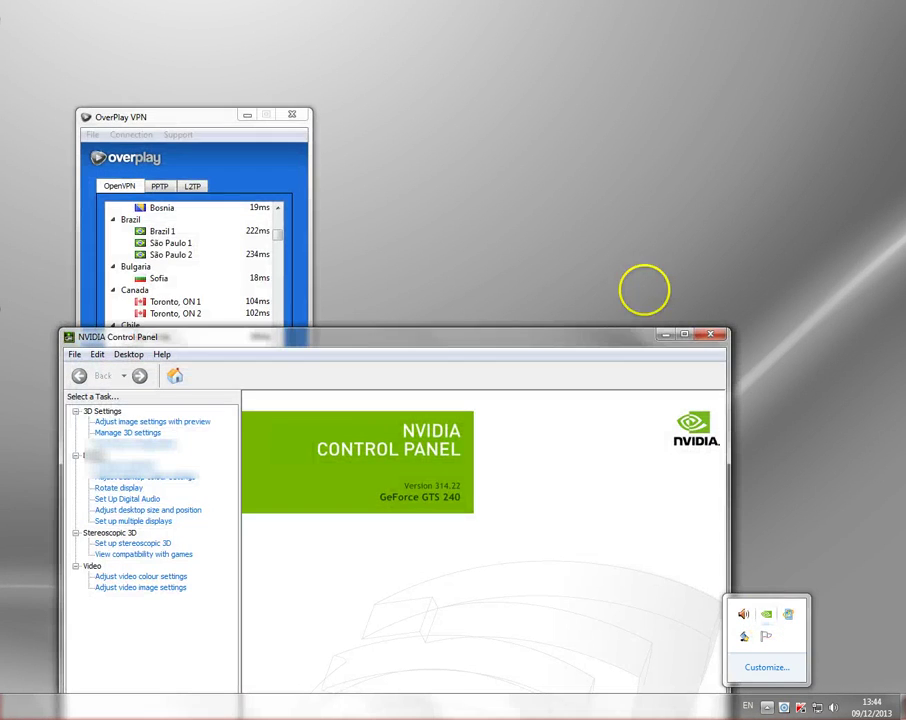
{"action": "left_click", "coordinate": [704, 334]}
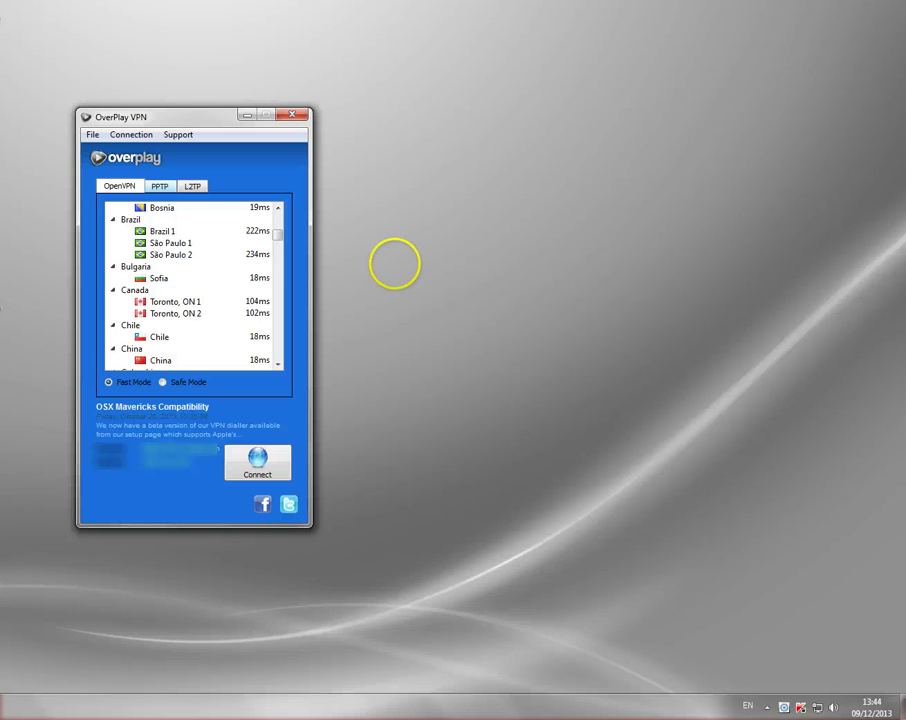
{"action": "scroll", "coordinate": [170, 300], "scroll_direction": "up", "scroll_amount": 5}
{"action": "scroll", "coordinate": [170, 300], "scroll_direction": "down", "scroll_amount": 20}
{"action": "scroll", "coordinate": [190, 290], "scroll_direction": "down", "scroll_amount": 3}
{"action": "scroll", "coordinate": [190, 290], "scroll_direction": "up", "scroll_amount": 20}
{"action": "mouse_move", "coordinate": [278, 228]}
{"action": "left_mouse_down"}
{"action": "mouse_move", "coordinate": [269, 210]}
{"action": "mouse_move", "coordinate": [259, 251]}
{"action": "mouse_move", "coordinate": [278, 270]}
{"action": "mouse_move", "coordinate": [279, 292]}
{"action": "mouse_move", "coordinate": [279, 216]}
{"action": "mouse_move", "coordinate": [280, 244]}
{"action": "left_mouse_up"}
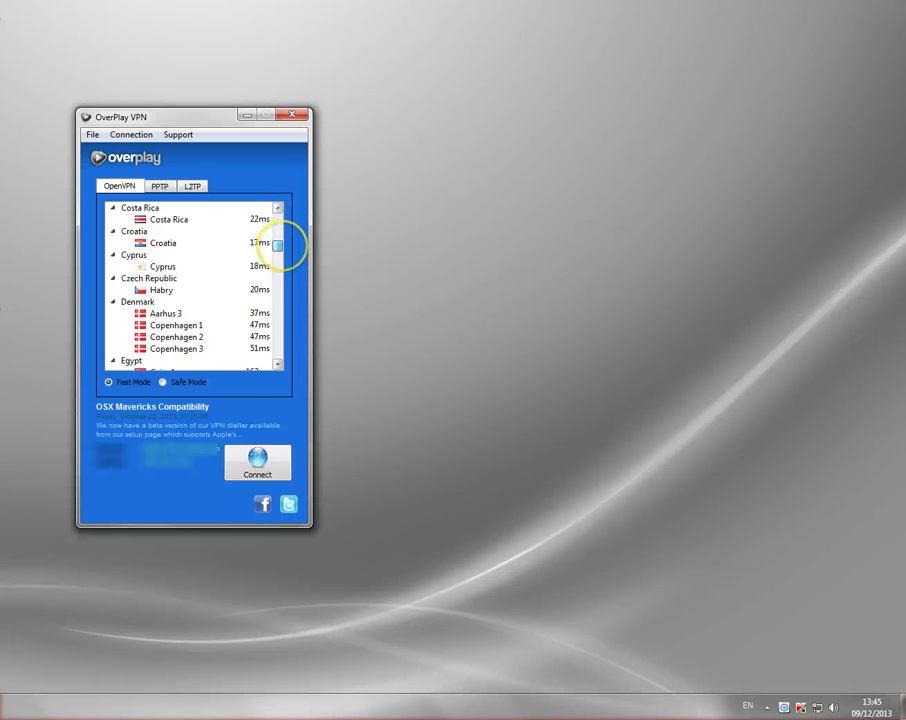
{"action": "left_click_drag", "start_coordinate": [277, 248], "coordinate": [278, 237]}
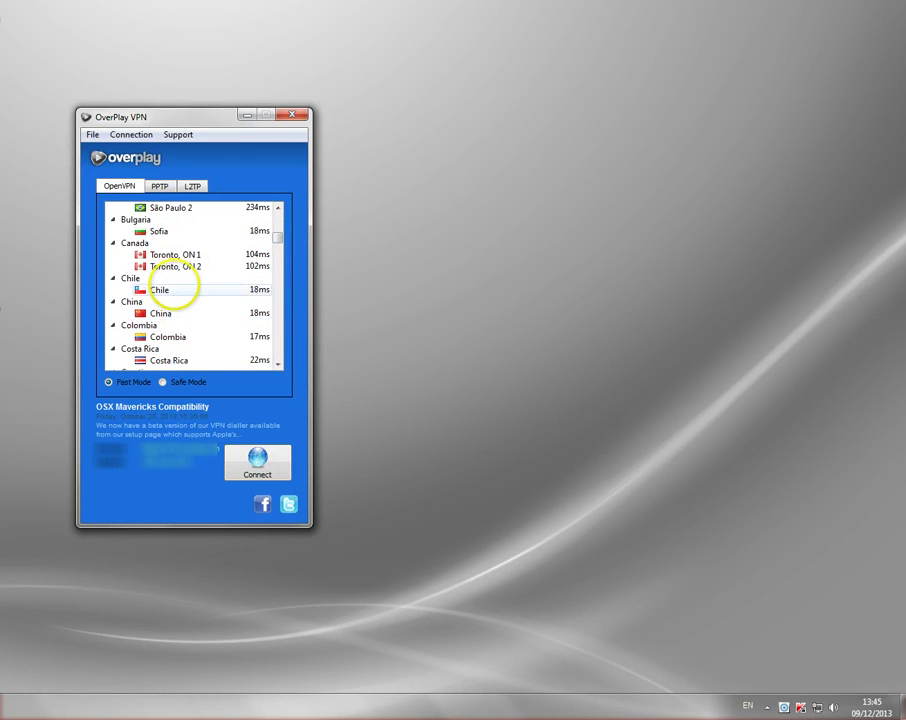
{"action": "left_click", "coordinate": [259, 463]}
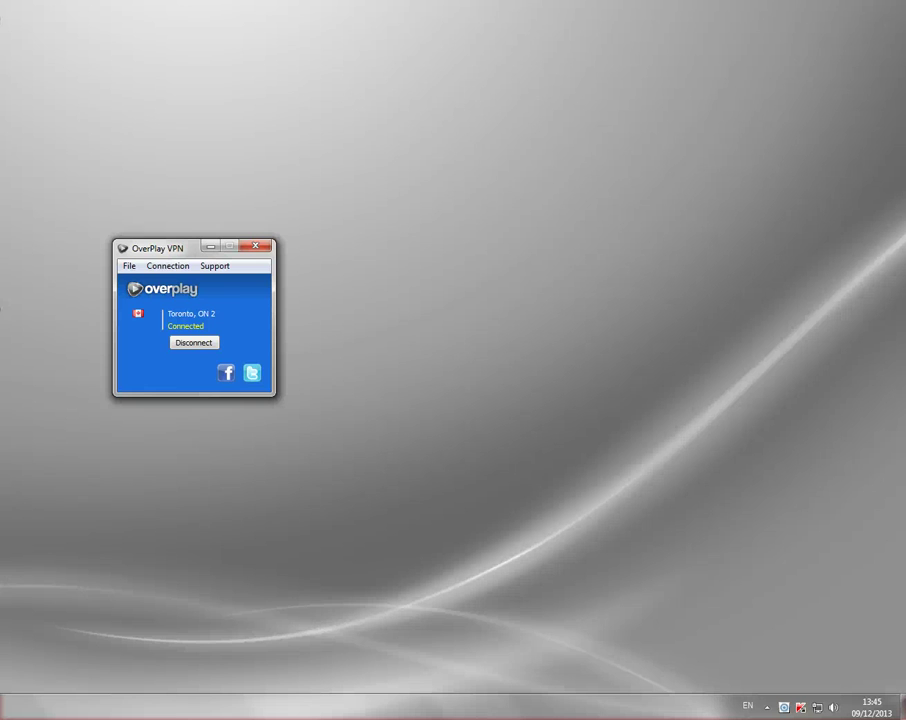
Minimize OverPlay VPN and load ctv.ca in a new Chrome tab.
{"action": "left_click", "coordinate": [210, 246]}
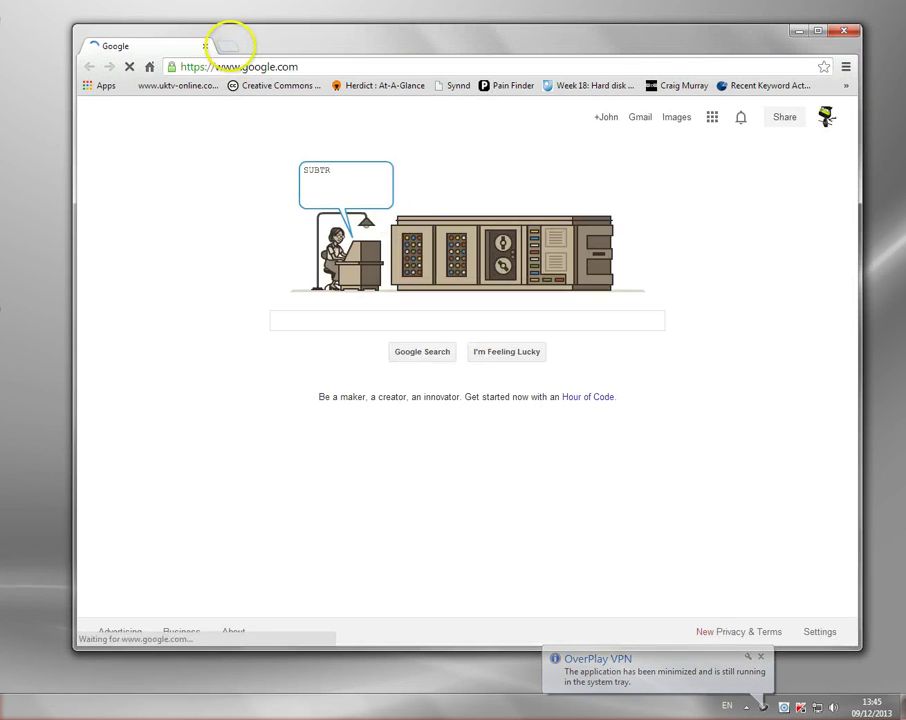
{"action": "left_click", "coordinate": [228, 46]}
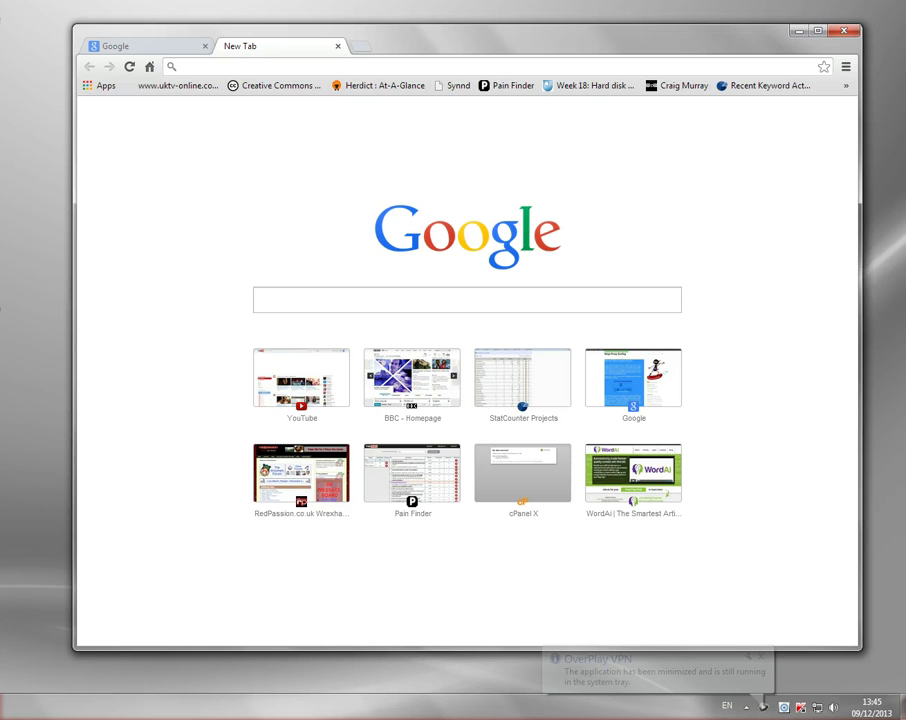
{"action": "type", "text": "ca"}
{"action": "key", "text": "BackSpace"}
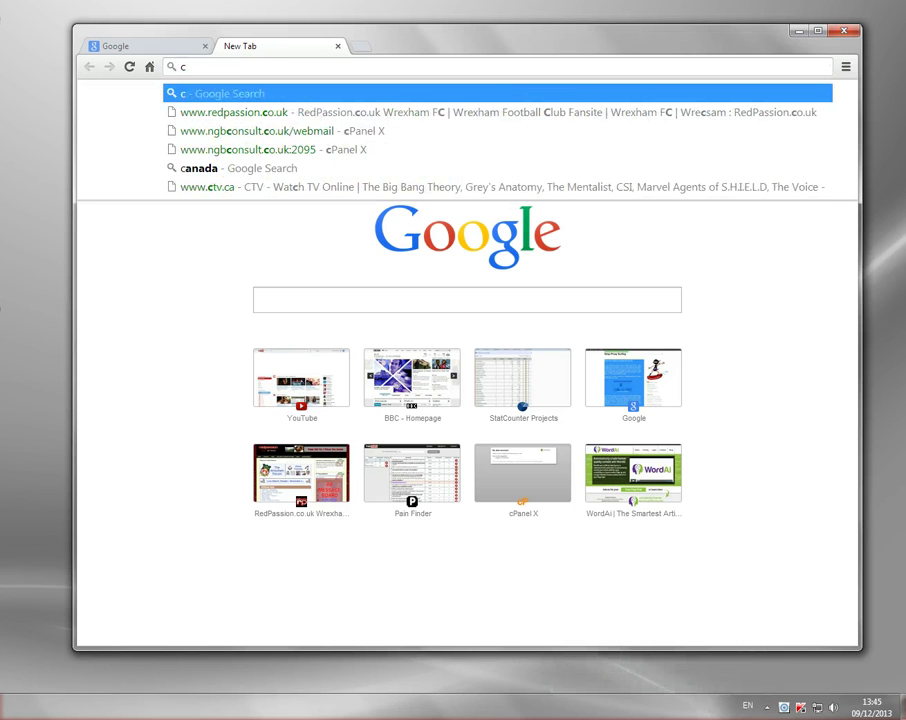
{"action": "type", "text": "tv.ca"}
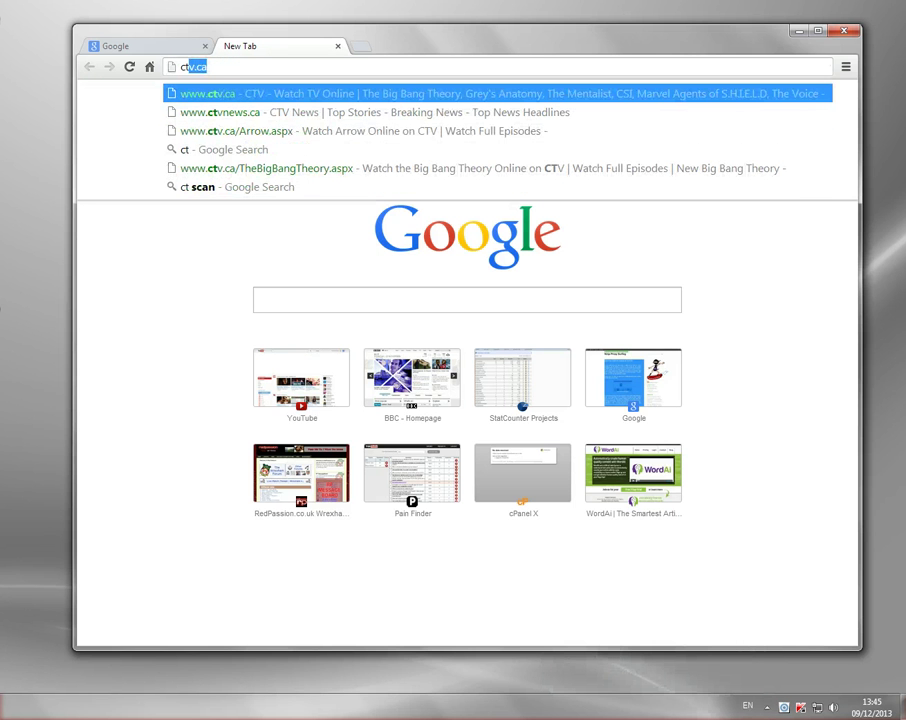
{"action": "key", "text": "Return"}
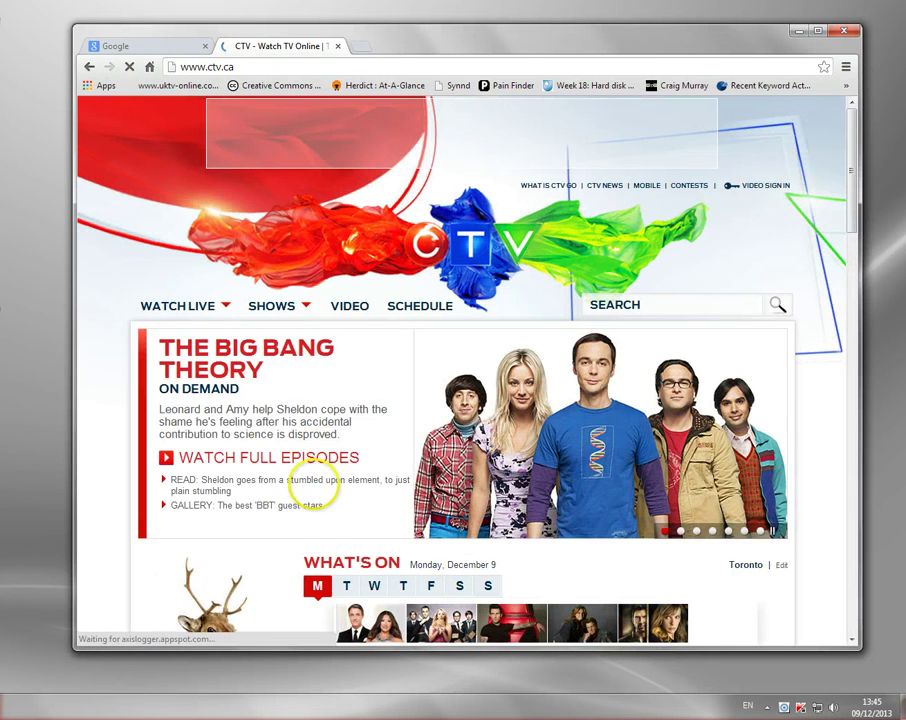
Open The Big Bang Theory episodes page and bring its video player into view.
{"action": "left_click", "coordinate": [269, 458]}
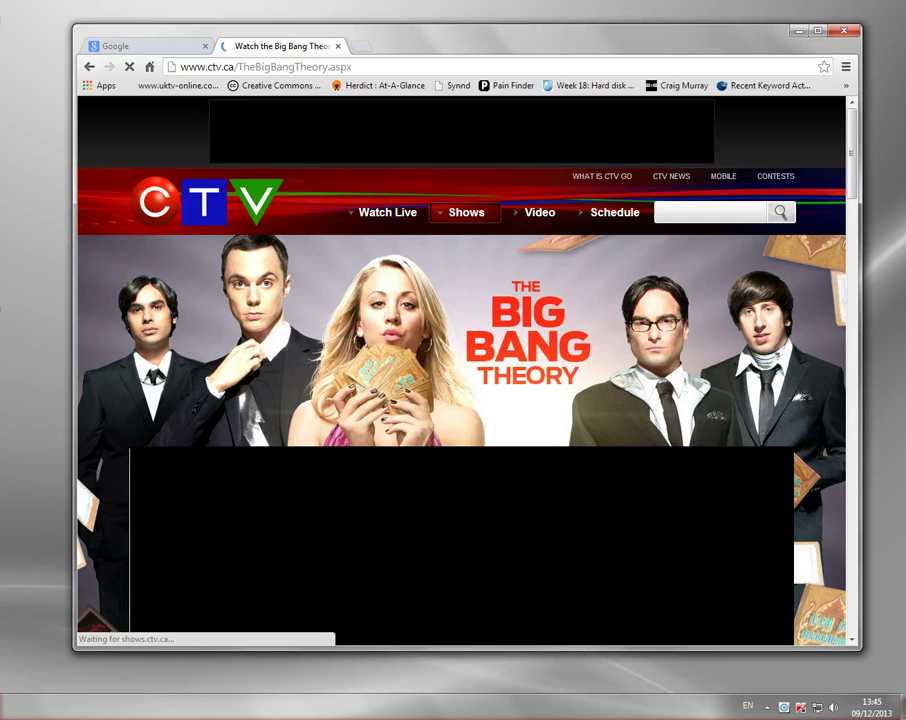
{"action": "scroll", "coordinate": [708, 414], "scroll_direction": "down", "scroll_amount": 4}
{"action": "scroll", "coordinate": [707, 411], "scroll_direction": "up", "scroll_amount": 2}
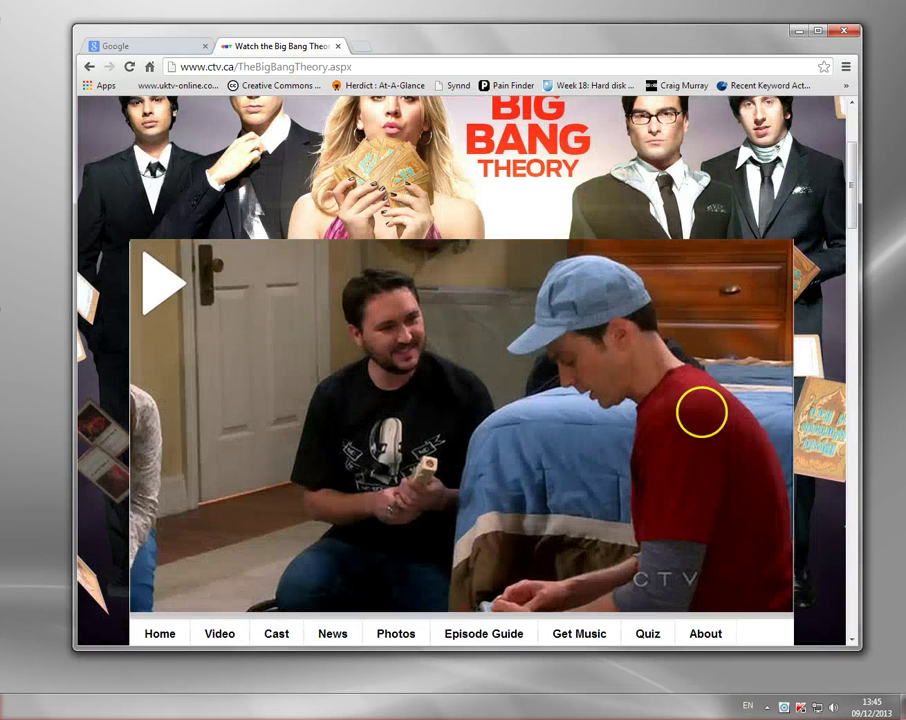
Start The Big Bang Theory episode in the CTV player through the Toronto VPN connection.
{"action": "left_click", "coordinate": [166, 285]}
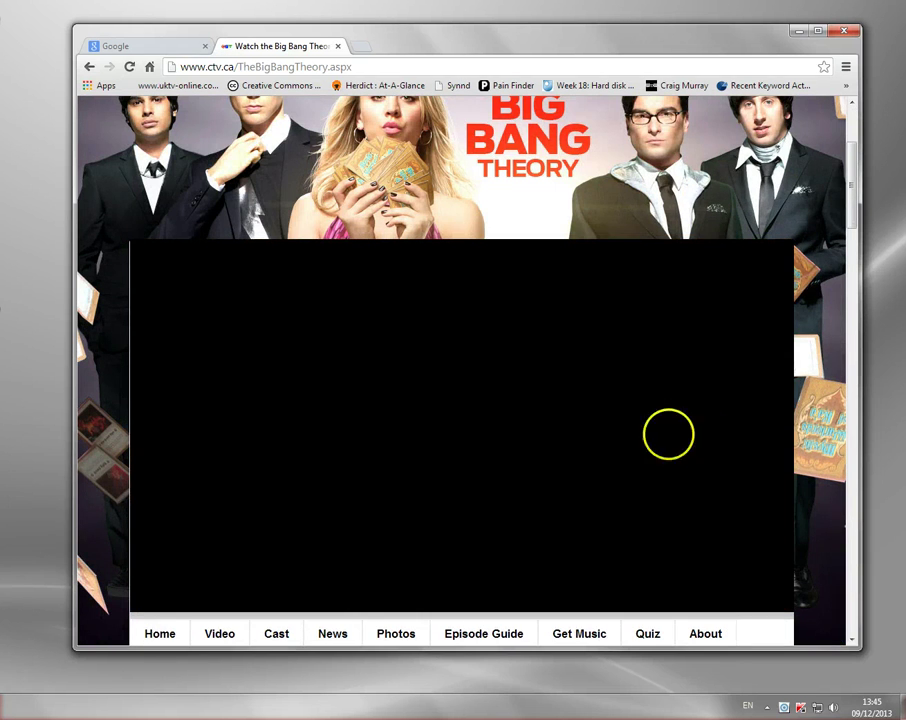